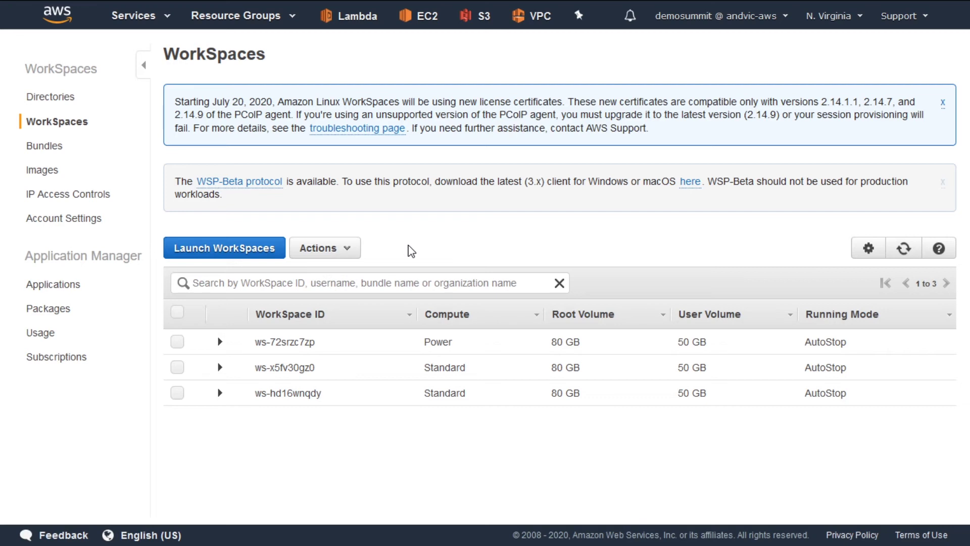
Start launching a new WorkSpace and choose the corp.amazonworkspaces.com directory for it
left_click(221, 252)
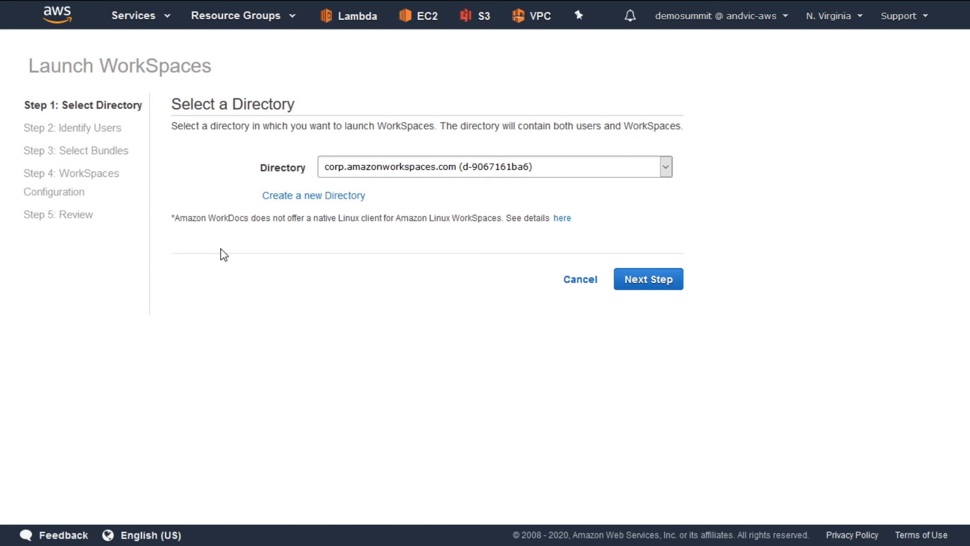
left_click(667, 168)
left_click(668, 169)
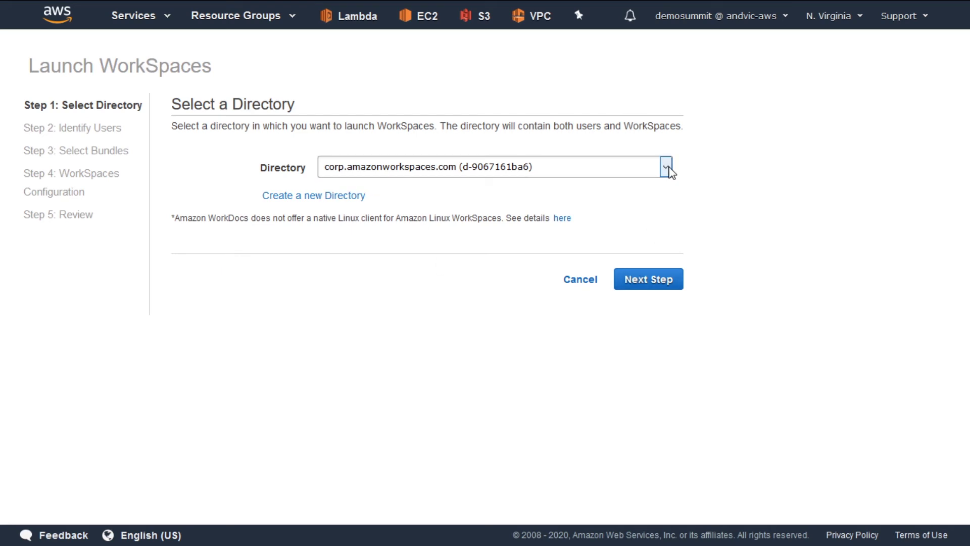
left_click(672, 285)
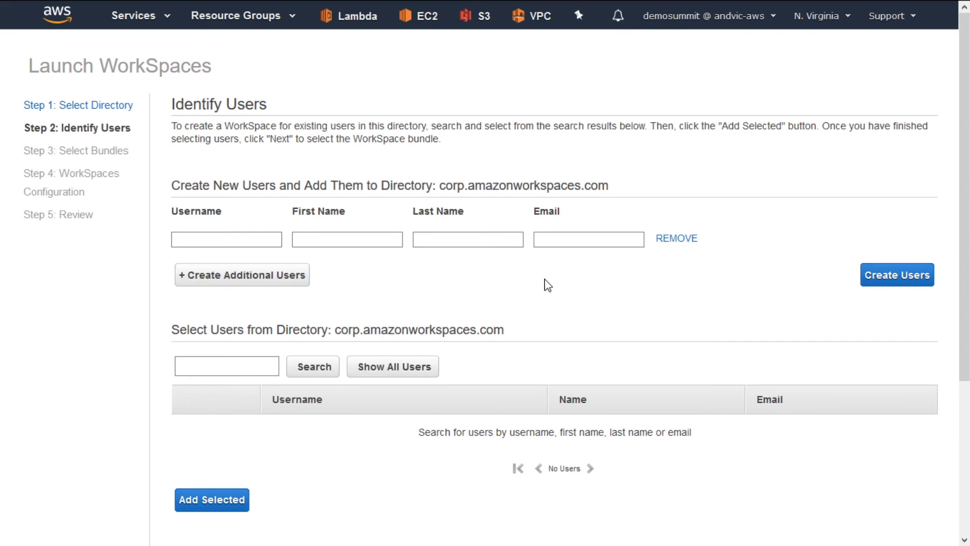
Search the directory for the user demows, add that user to the launch selection and proceed to bundle selection
scroll(548, 285, "down", 2)
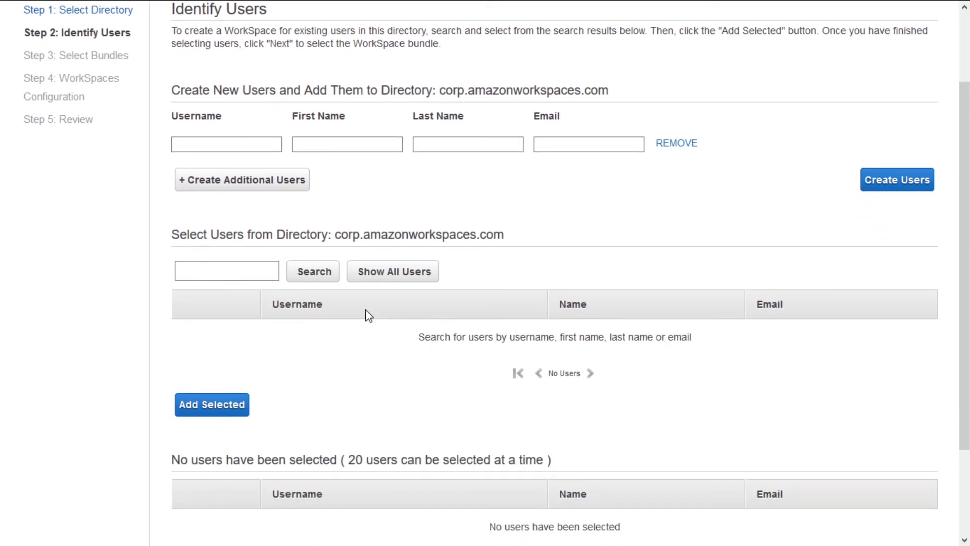
left_click(232, 273)
type("demows")
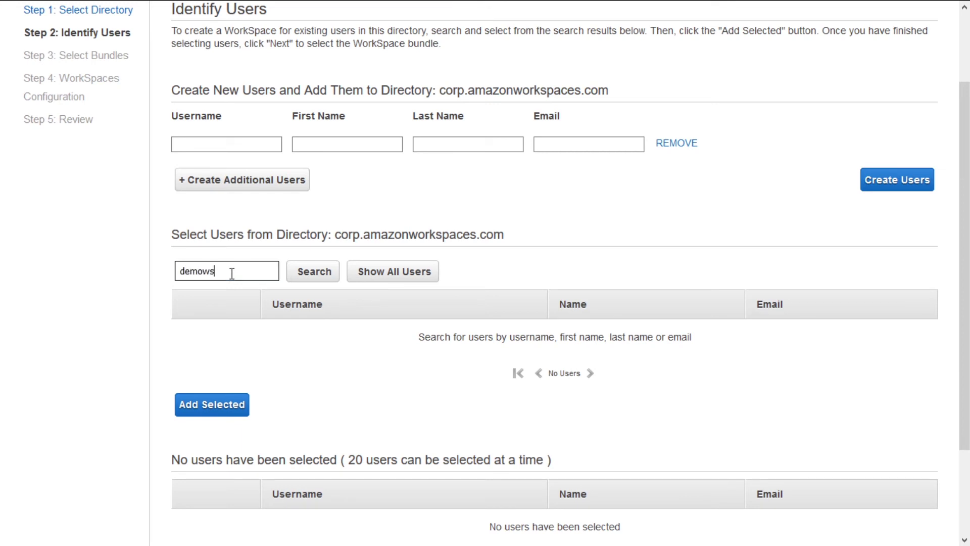
left_click(293, 279)
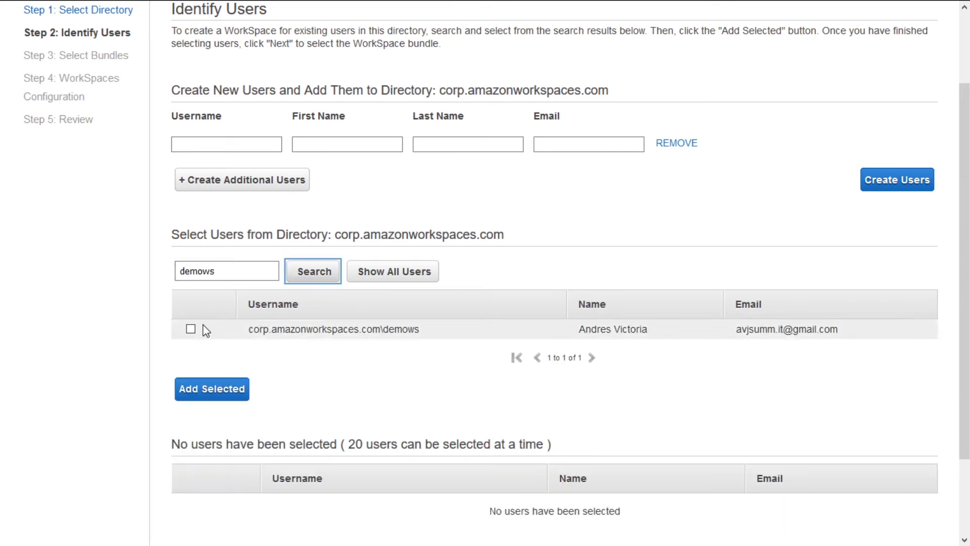
left_click(190, 329)
left_click(197, 390)
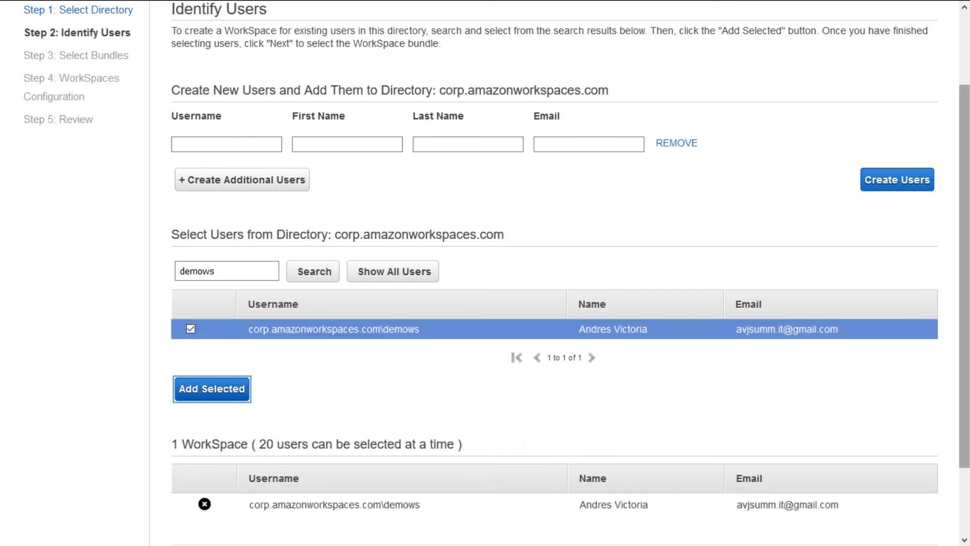
scroll(505, 303, "down", 5)
left_click(903, 480)
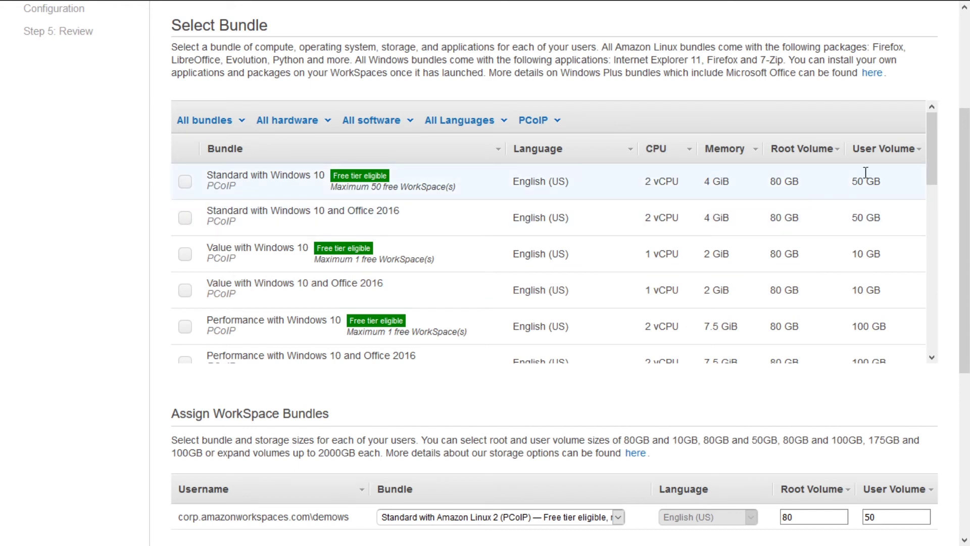
Assign the Standard with Windows 10 bundle to the demows WorkSpace and continue to its configuration
left_click(185, 182)
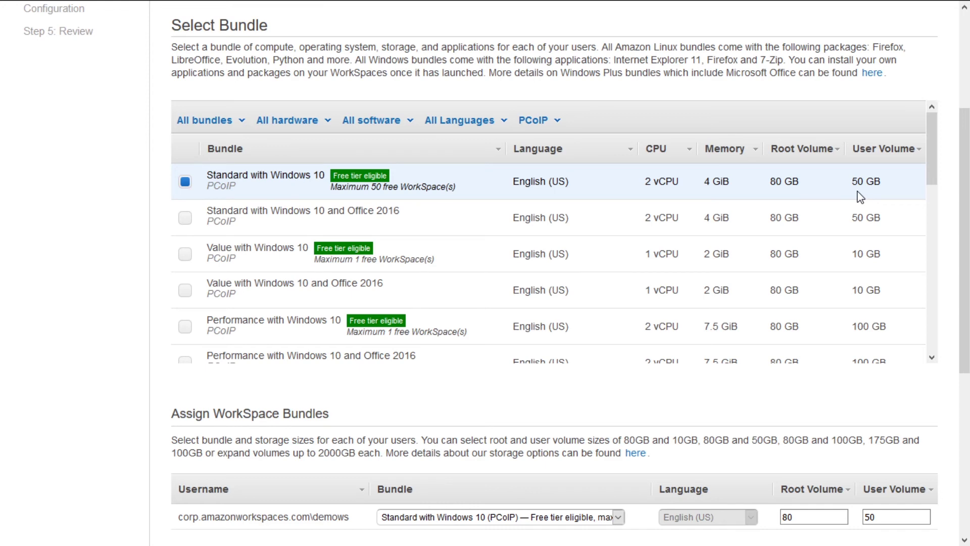
scroll(965, 237, "down", 6)
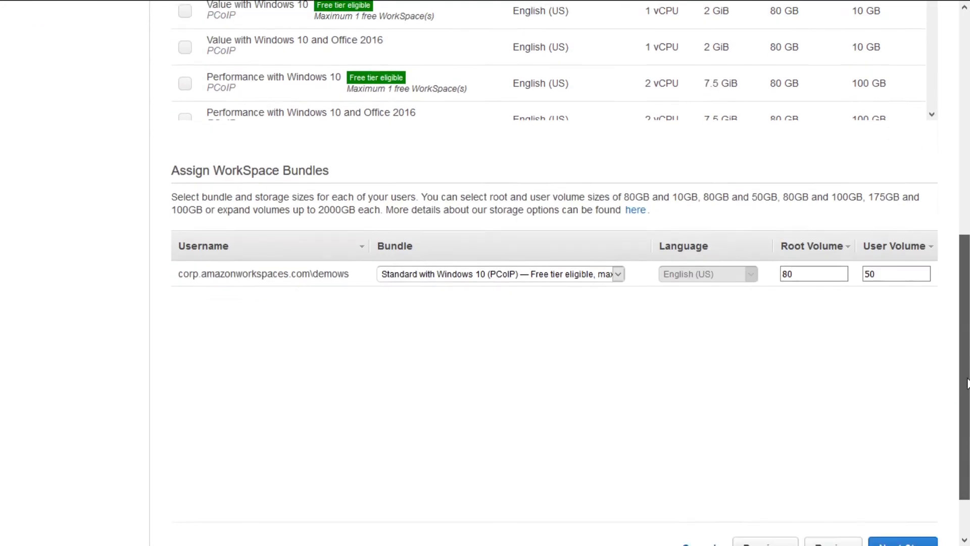
left_click(915, 498)
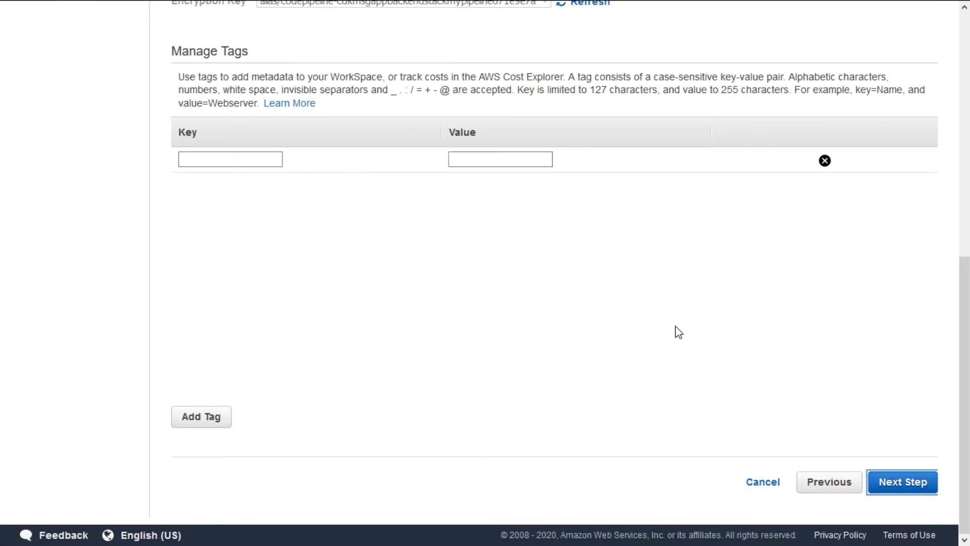
Accept AutoStop running mode with a 1-hour stop time, without encryption or tags, and launch the WorkSpace
scroll(538, 273, "up", 6)
scroll(540, 274, "up", 3)
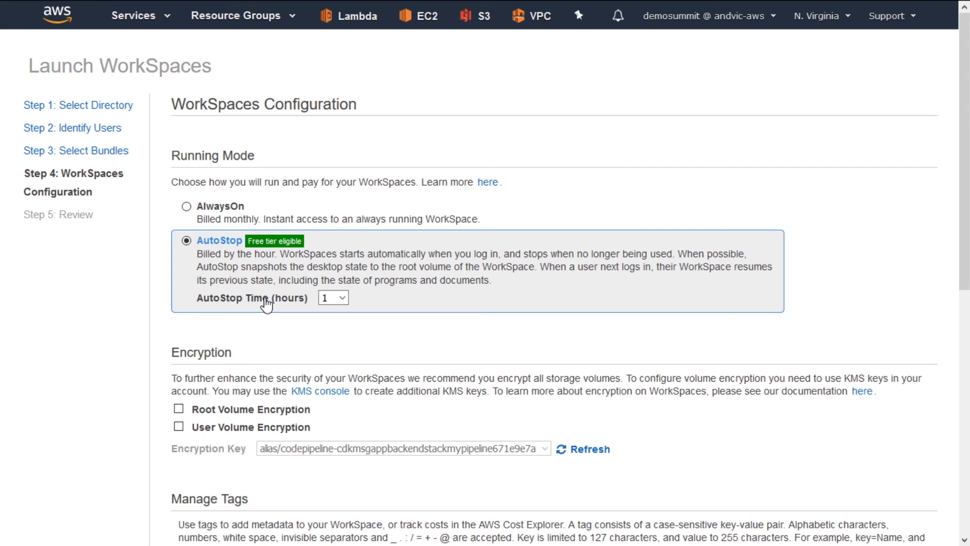
left_click_drag(966, 182, 966, 268)
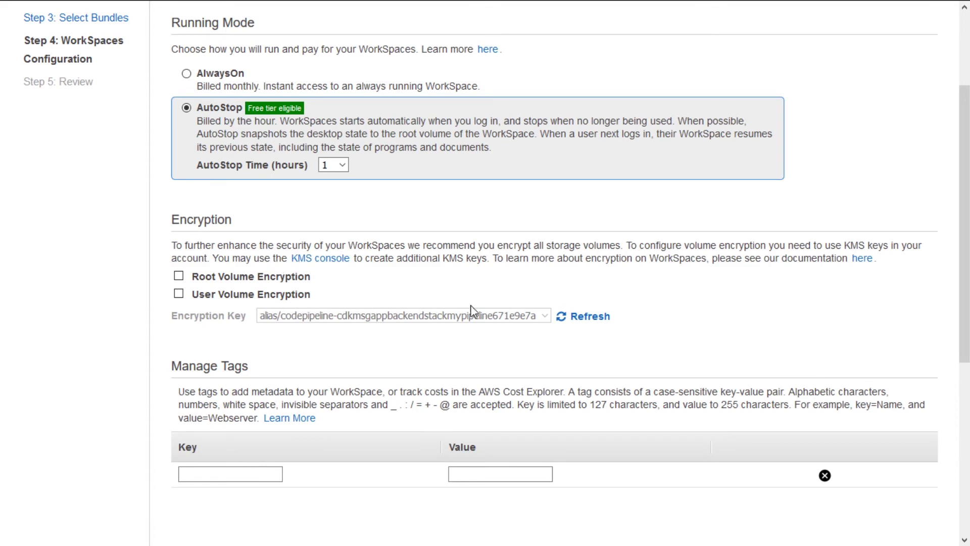
left_click_drag(967, 248, 967, 439)
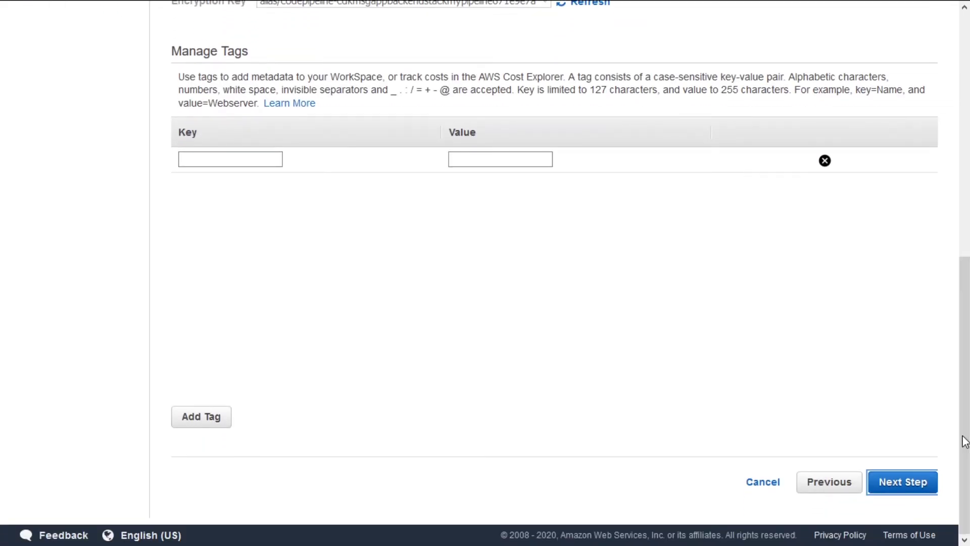
left_click(896, 488)
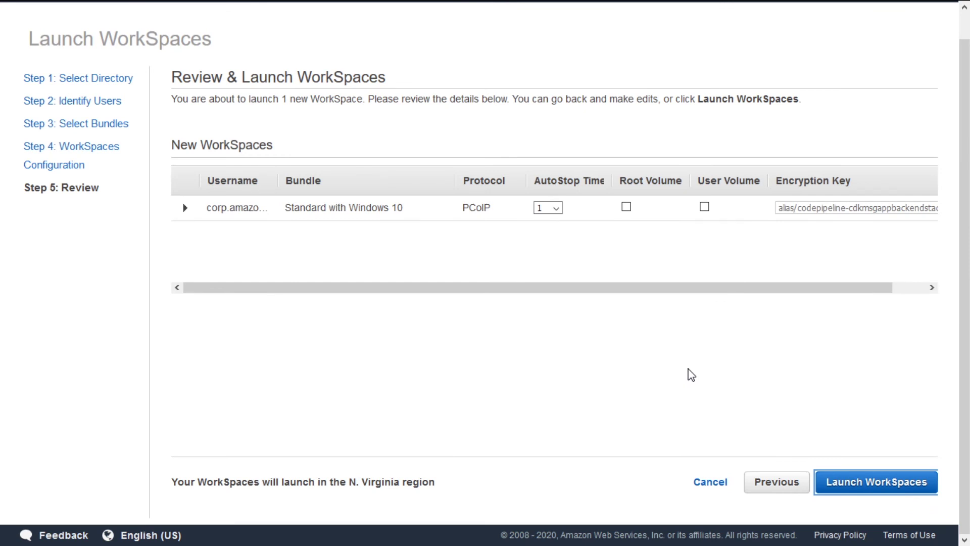
left_click(858, 481)
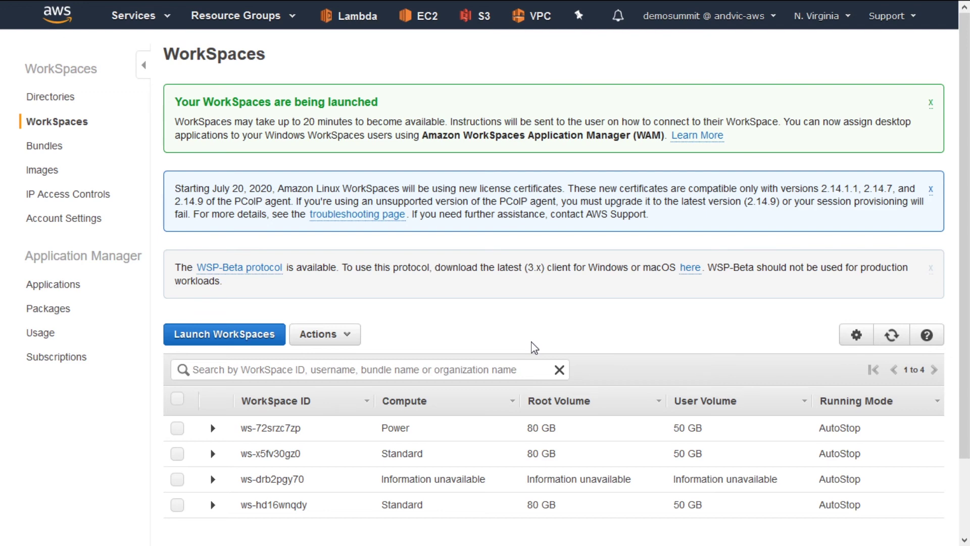
Switch to the Amazon WorkSpaces client and sign in with the account password
key("alt+Tab")
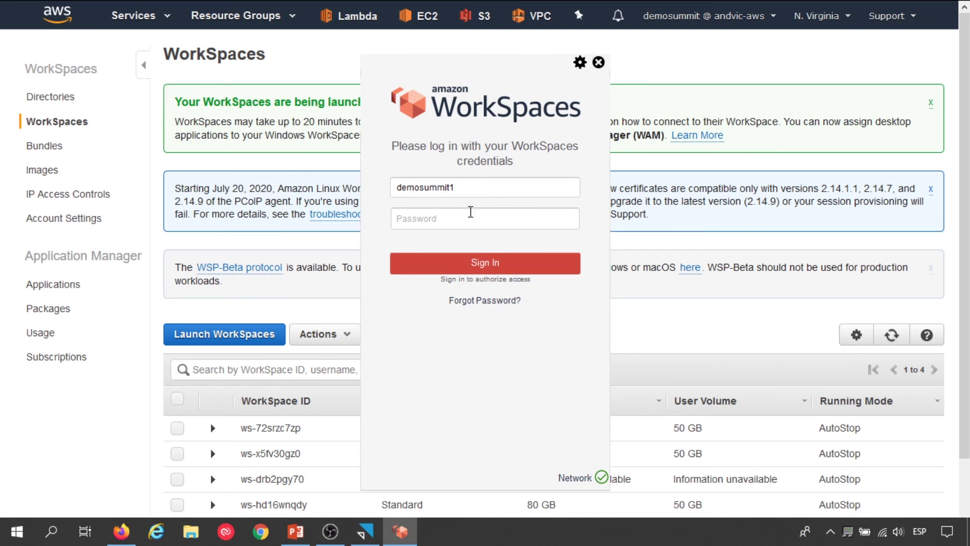
left_click(471, 212)
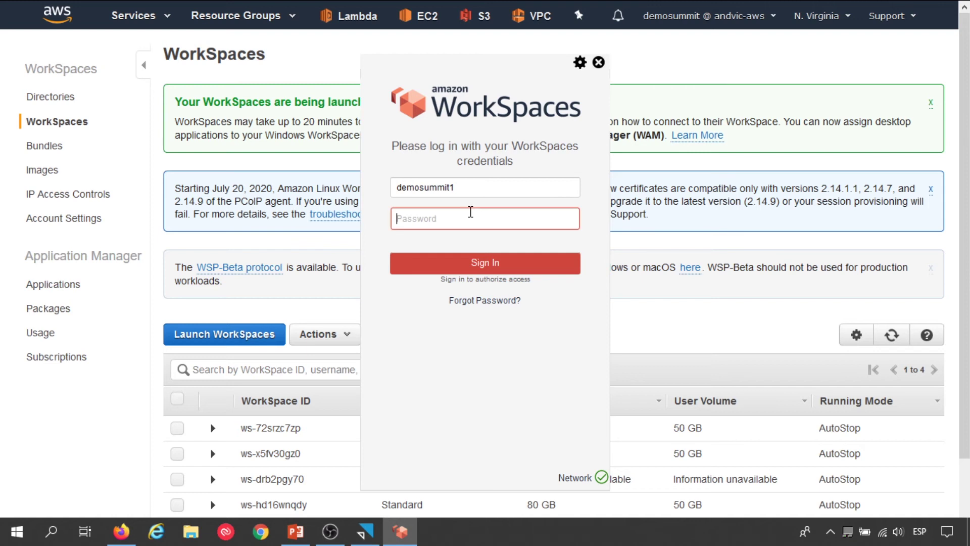
type("••••••••")
left_click(480, 270)
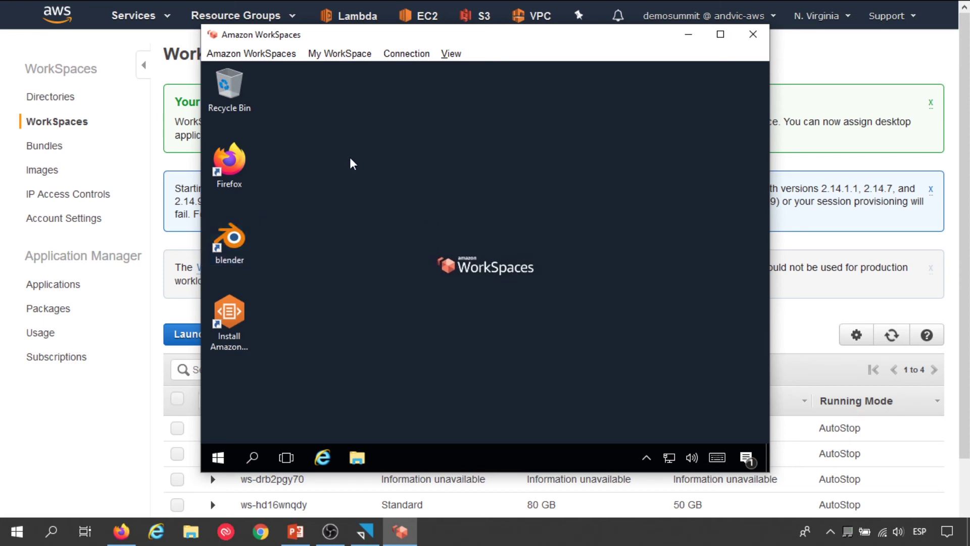
View the compute types available for this WorkSpace and leave without updating
left_click(347, 56)
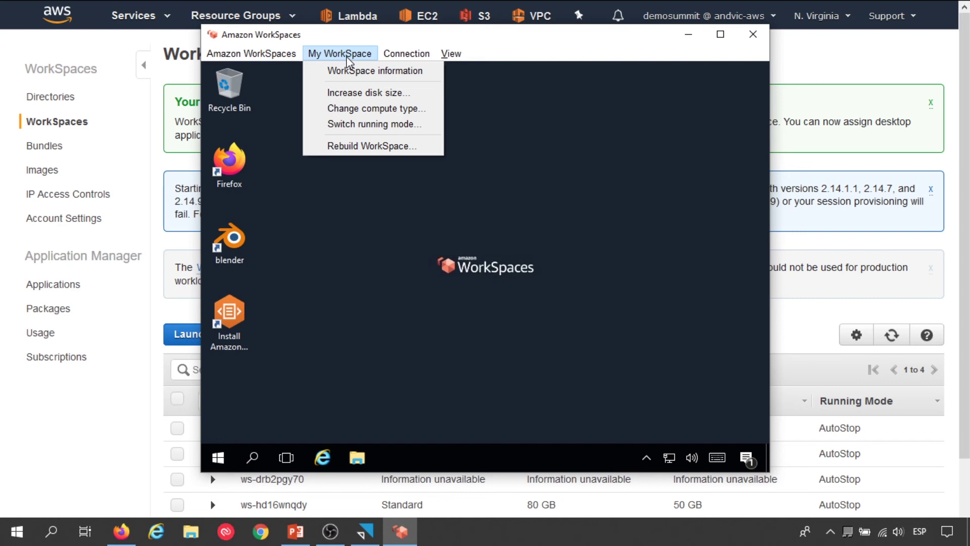
left_click(361, 110)
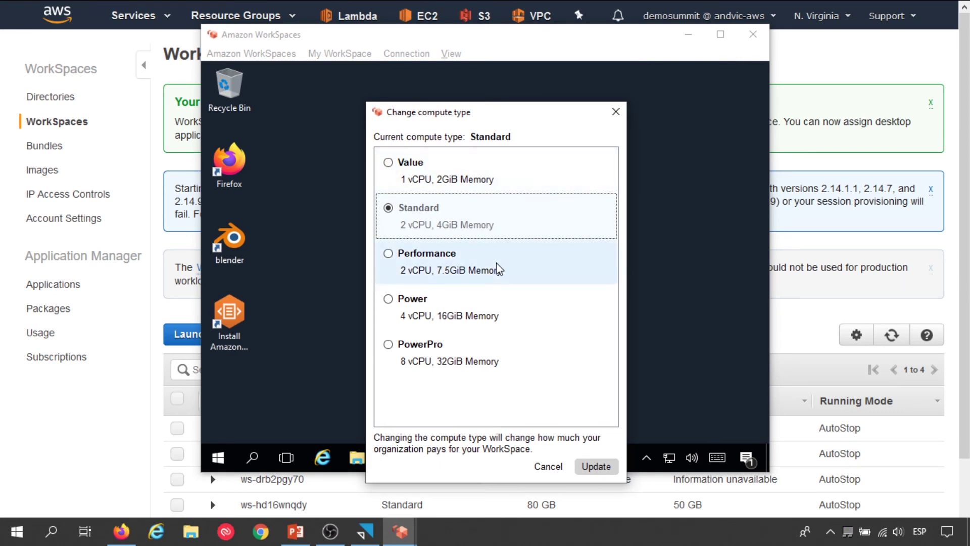
left_click(547, 464)
View the running mode options for this WorkSpace and cancel without switching
left_click(352, 53)
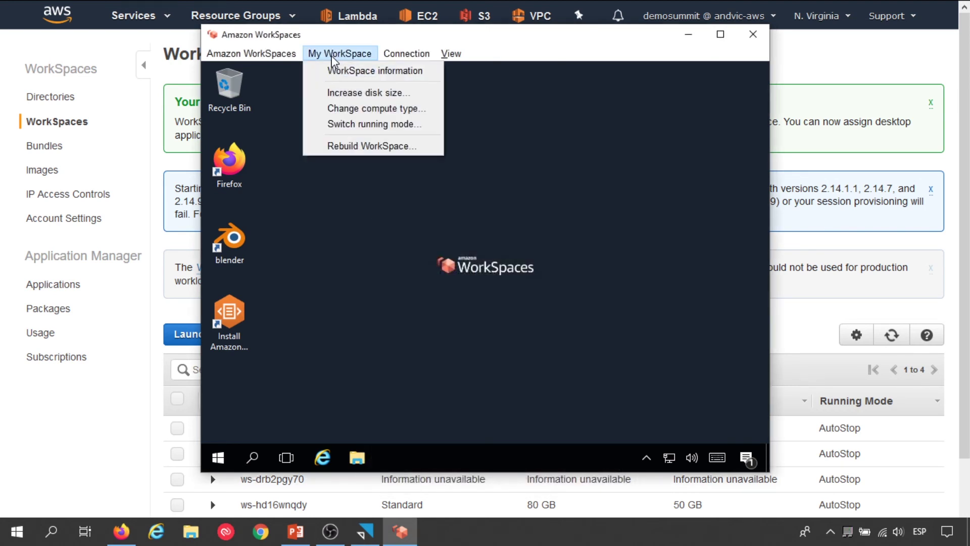
left_click(364, 124)
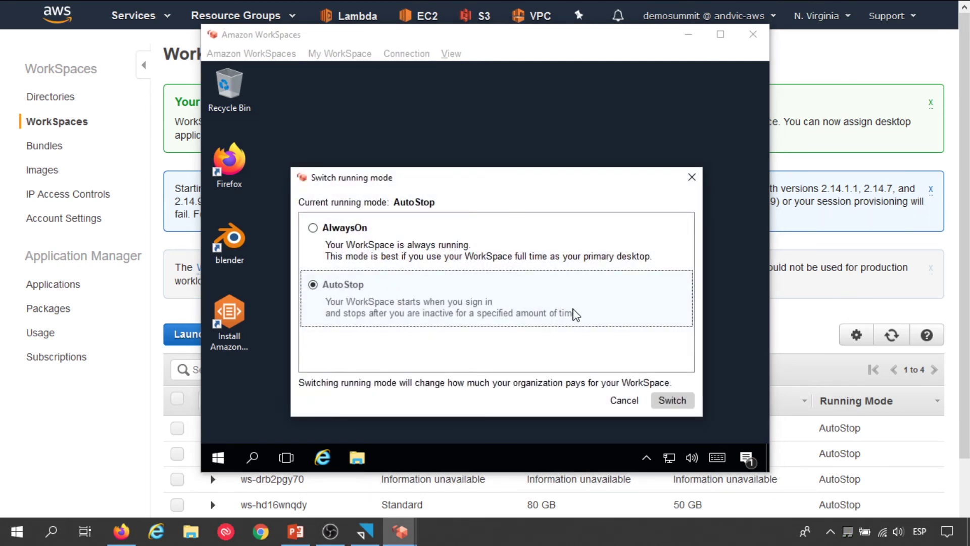
left_click(625, 401)
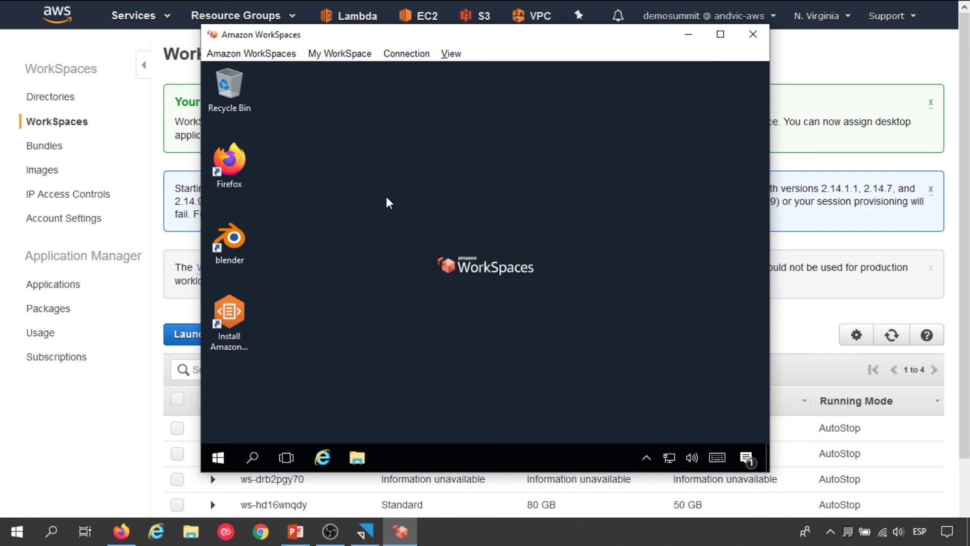
Return to the AWS console and open the corp.amazonworkspaces.com directory's details for updating
left_click(97, 394)
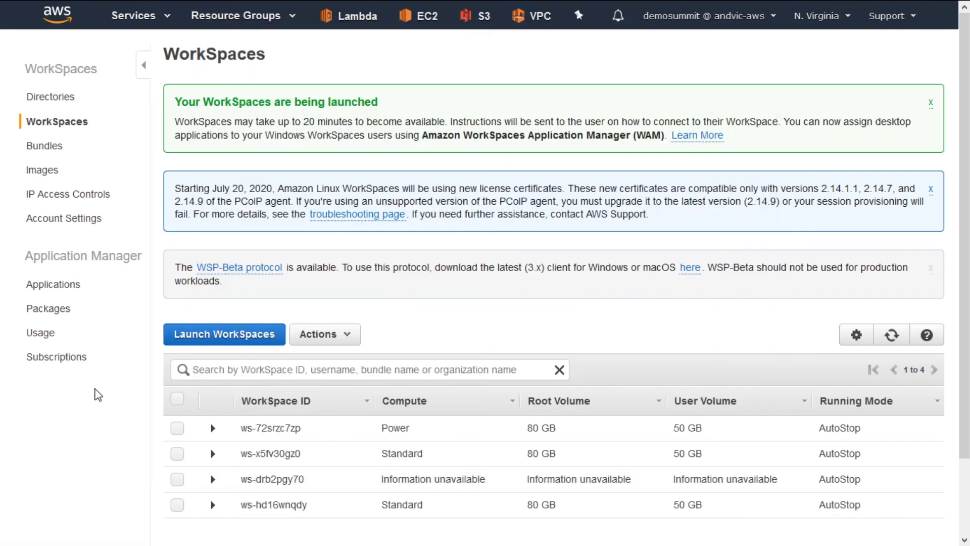
left_click(61, 98)
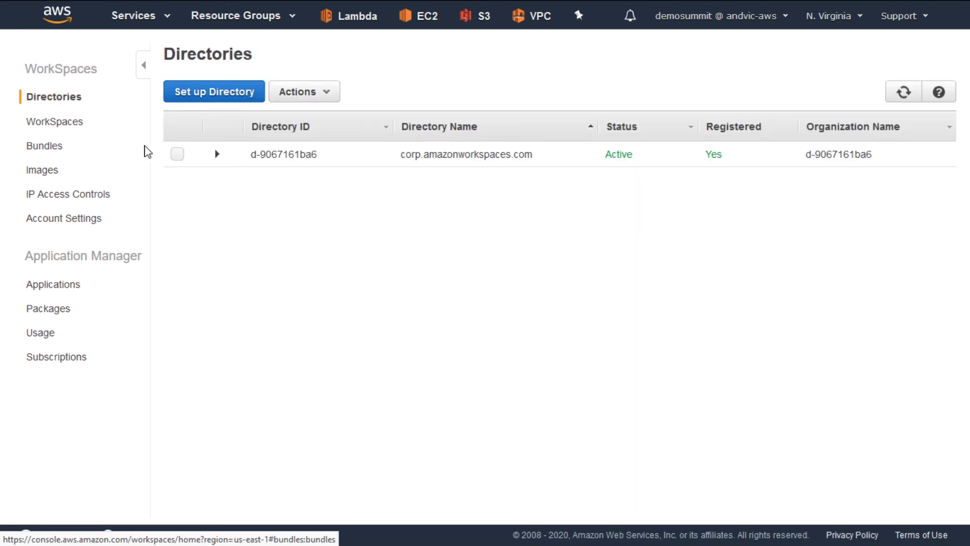
left_click(178, 154)
left_click(302, 98)
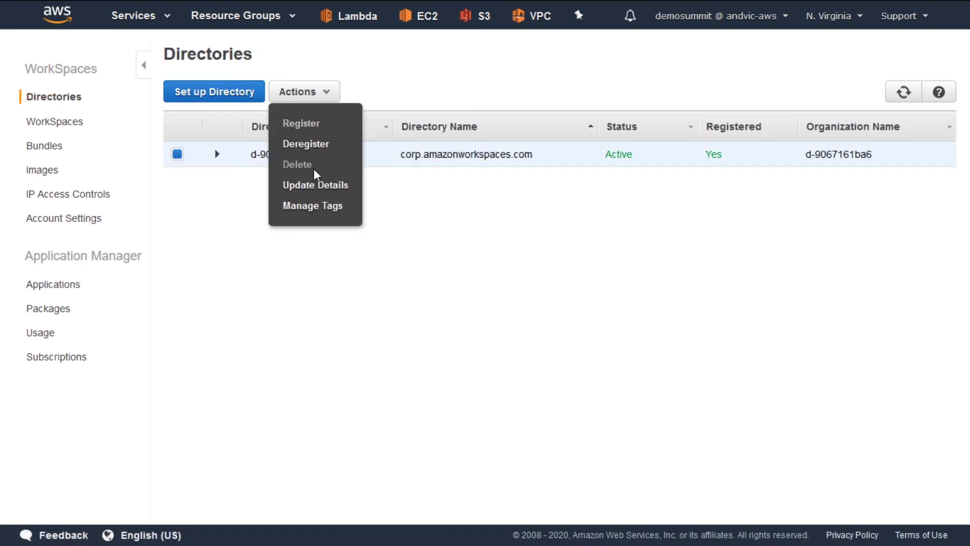
left_click(314, 187)
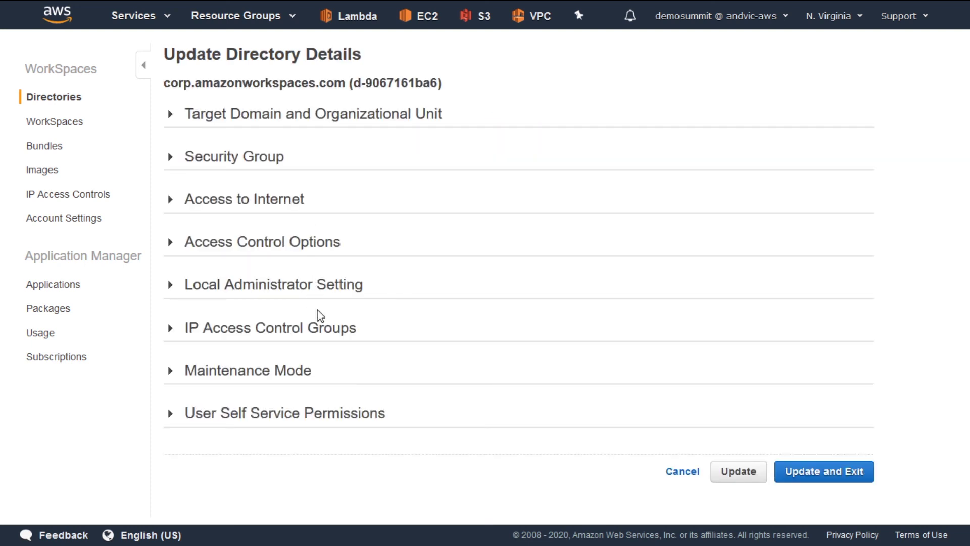
Review the directory's User Self Service Permissions and cancel out of the directory details
left_click(318, 424)
scroll(560, 419, "down", 5)
scroll(560, 413, "down", 1)
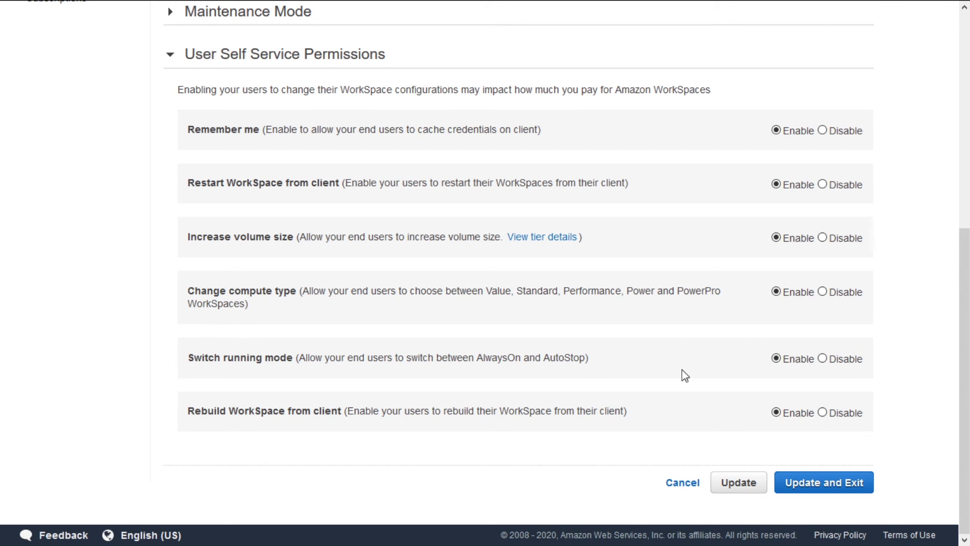
left_click(683, 483)
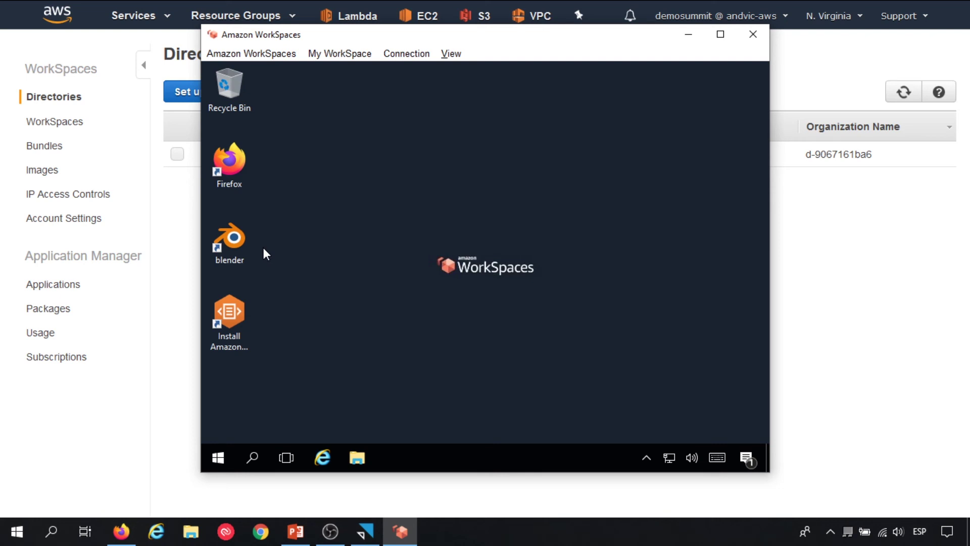
Try to start Blender on the WorkSpace desktop in the Amazon WorkSpaces client and dismiss the resulting dialog
double_click(235, 244)
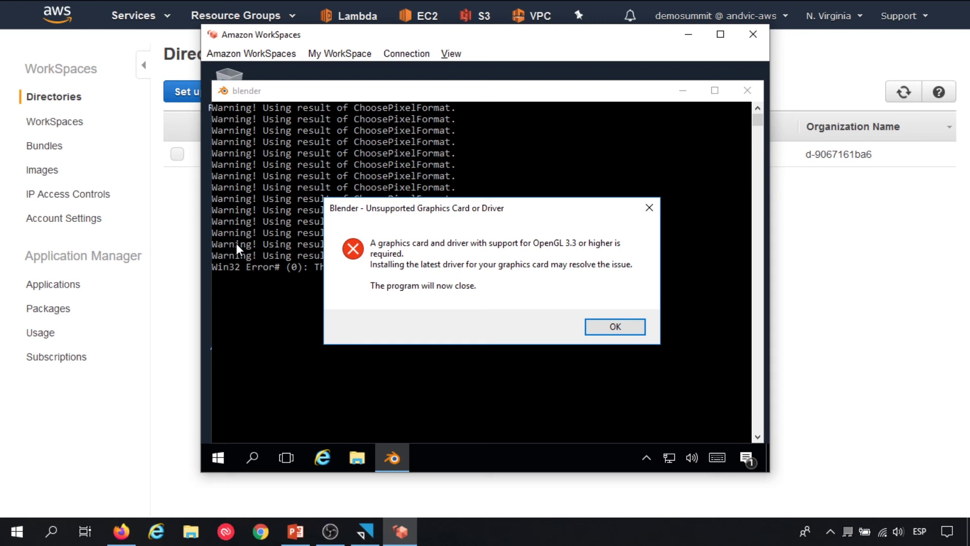
left_click(615, 327)
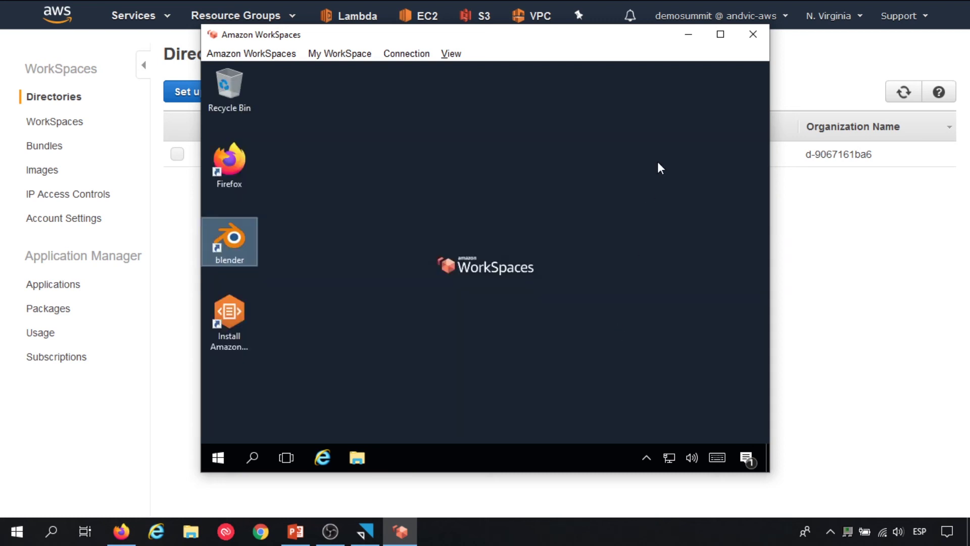
left_click(424, 221)
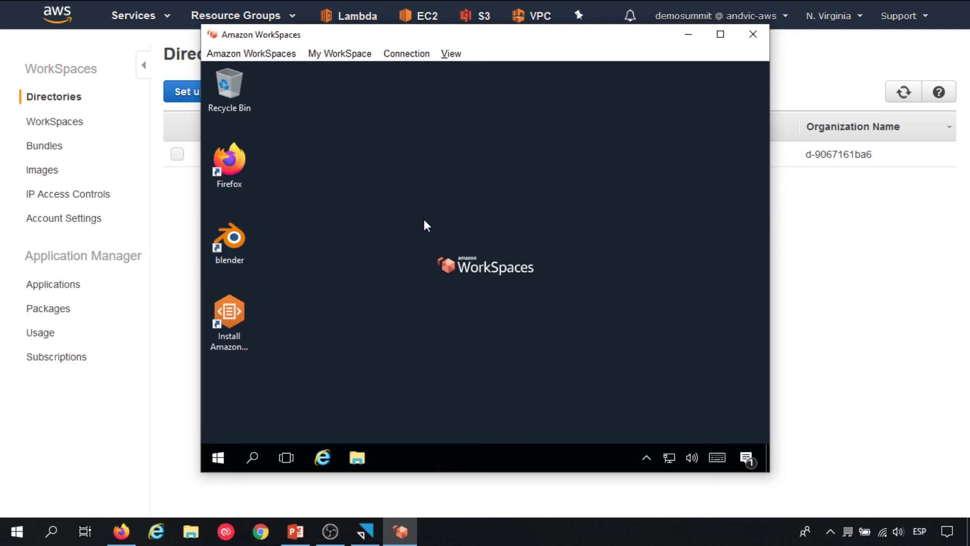
Switch to the Amazon AppStream 2.0 client and connect to the application portal with the prefilled URL
left_click(364, 530)
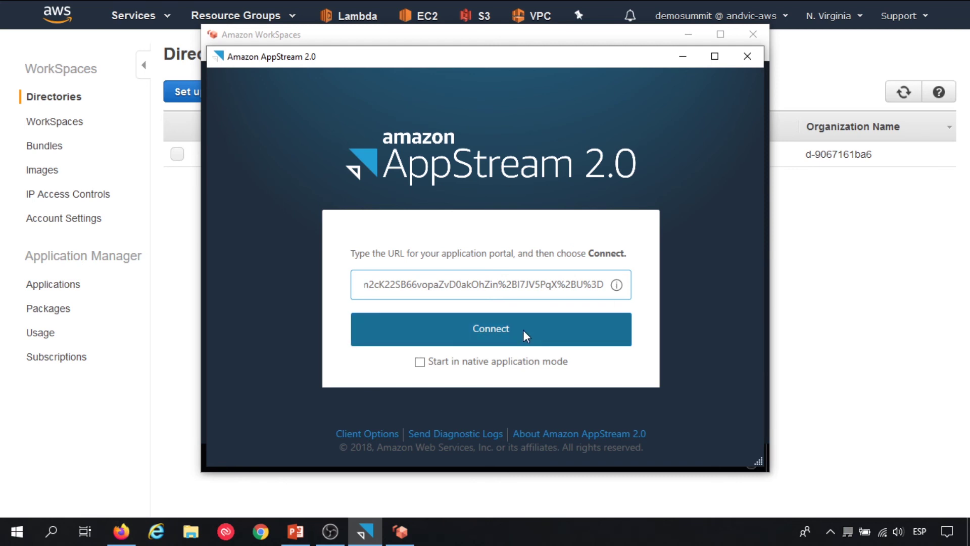
left_click(502, 325)
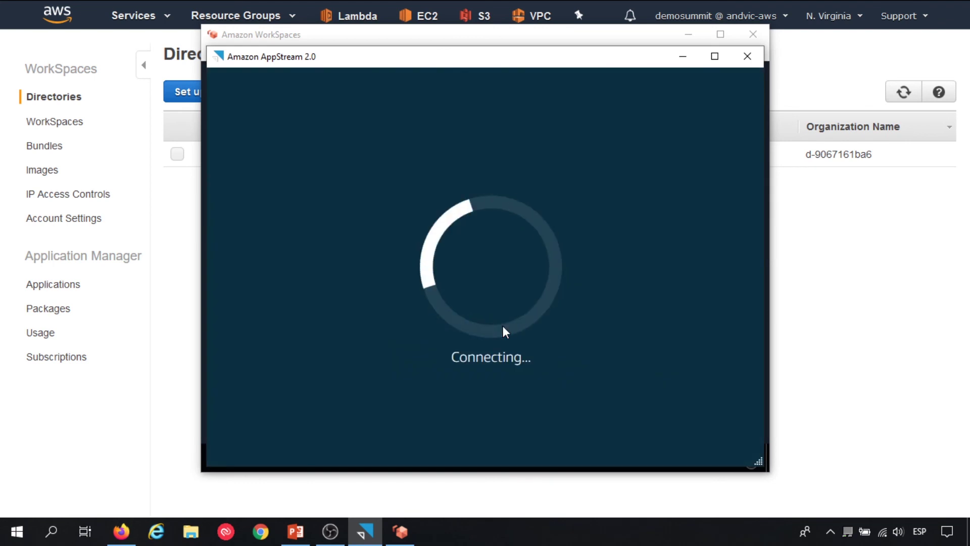